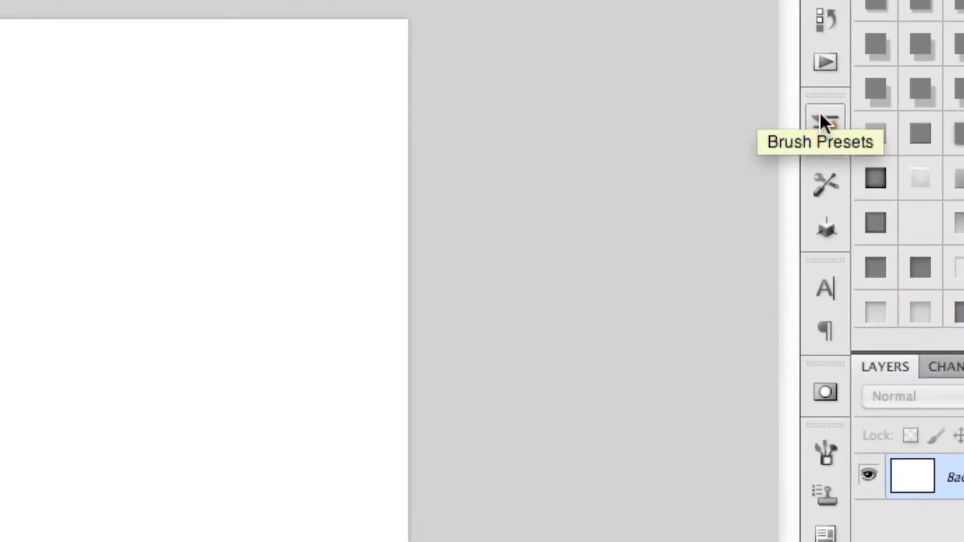
Open Brush Presets from the Window menu and scroll through the numbered rons_cracks crack brushes
left_click(823, 122)
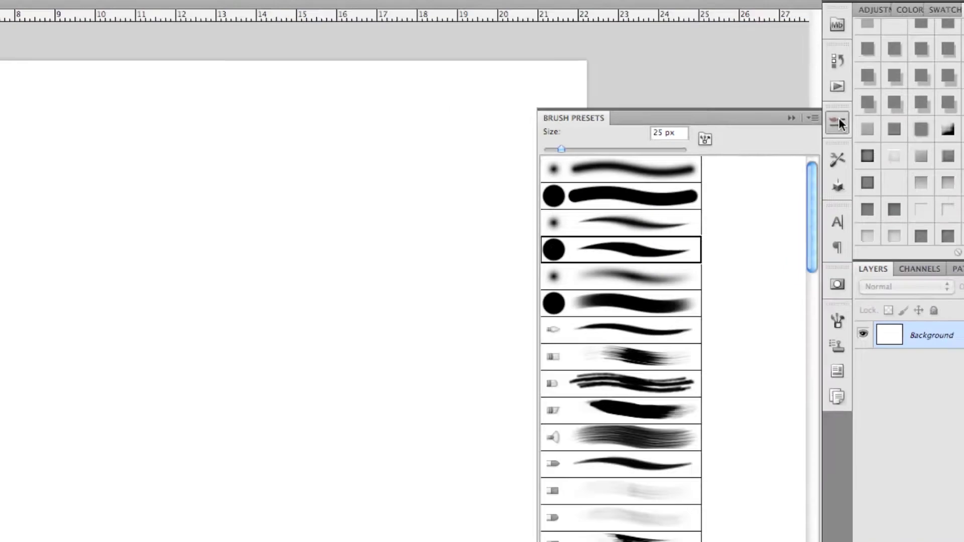
left_click(825, 122)
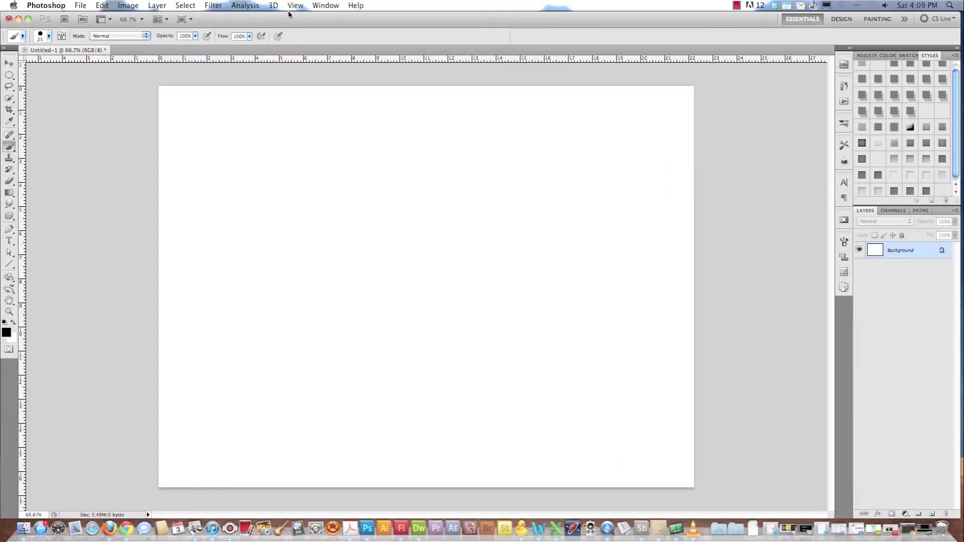
left_click(318, 7)
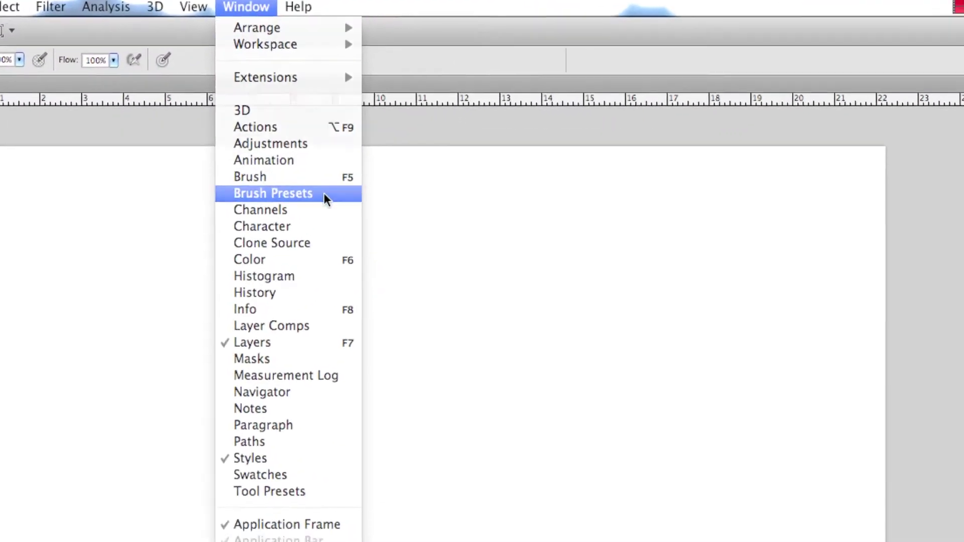
left_click(355, 201)
scroll(762, 257, "down", 10)
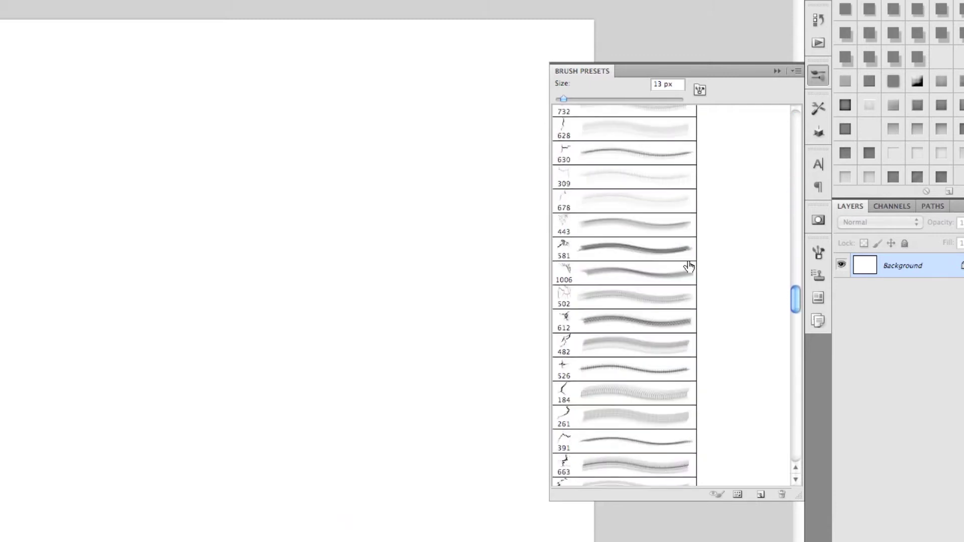
scroll(687, 272, "down", 5)
scroll(687, 272, "up", 5)
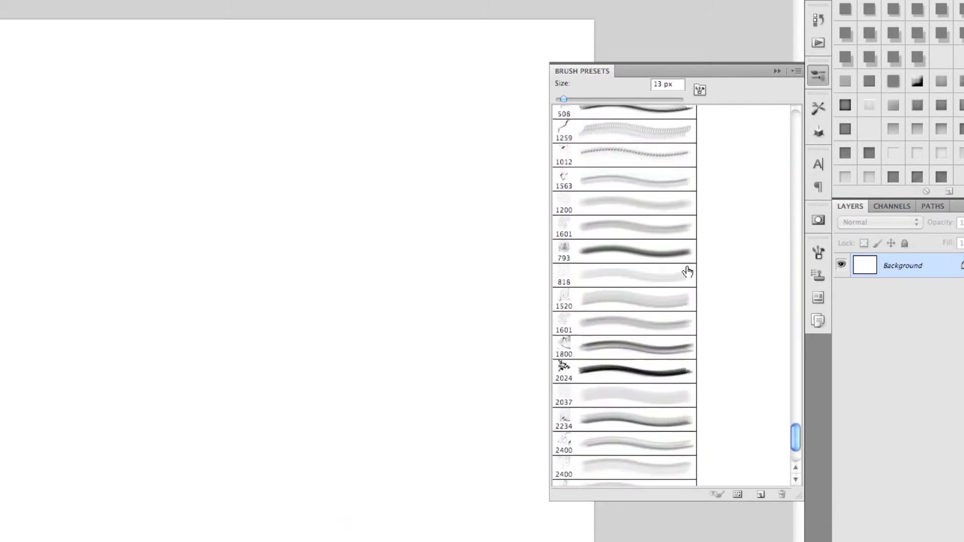
scroll(687, 272, "down", 2)
Stamp test crack dabs across the canvas with brushes 712, 572 and 506
left_click(623, 268)
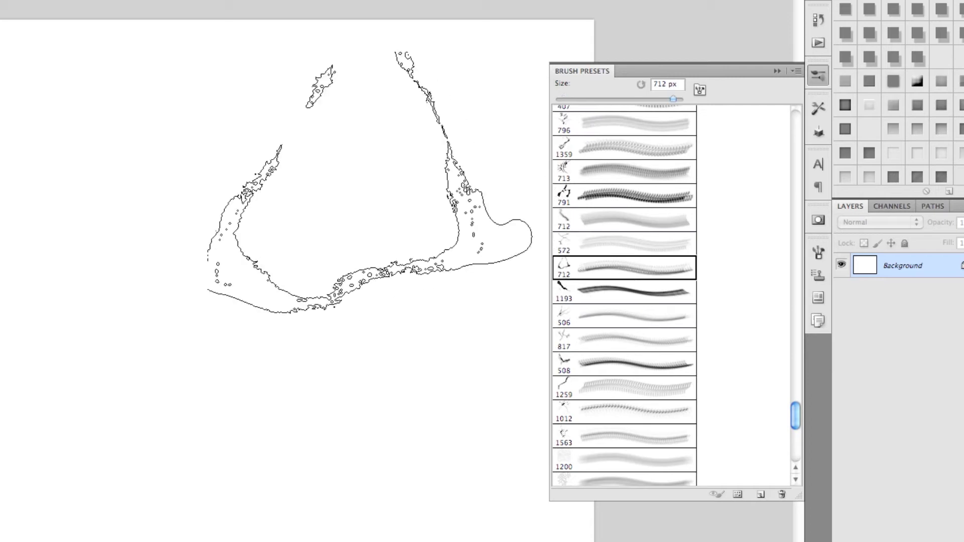
left_click(324, 151)
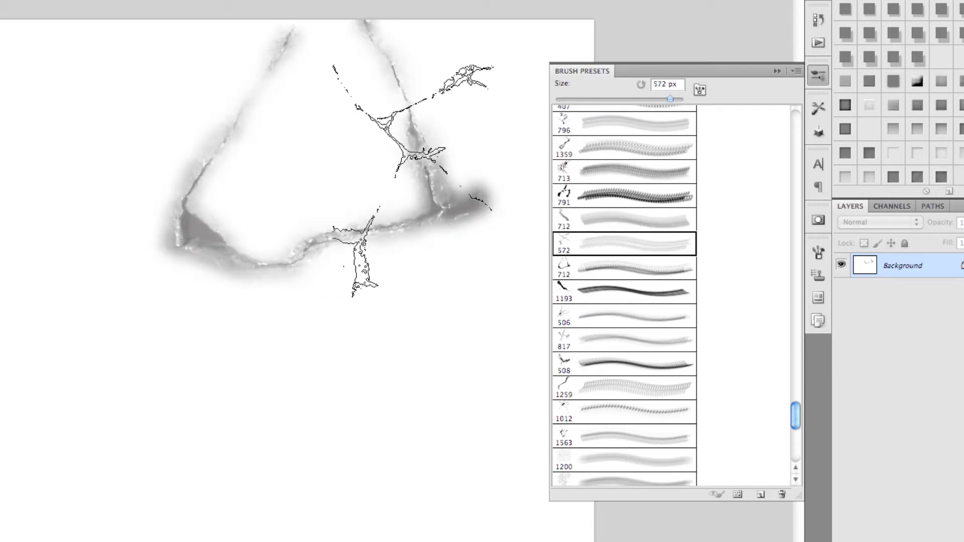
left_click(293, 211)
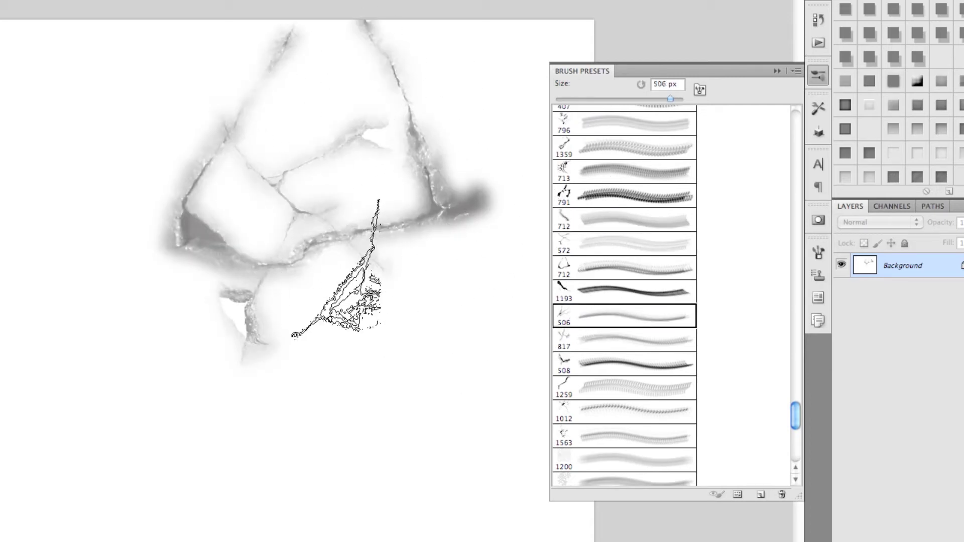
left_click(337, 269)
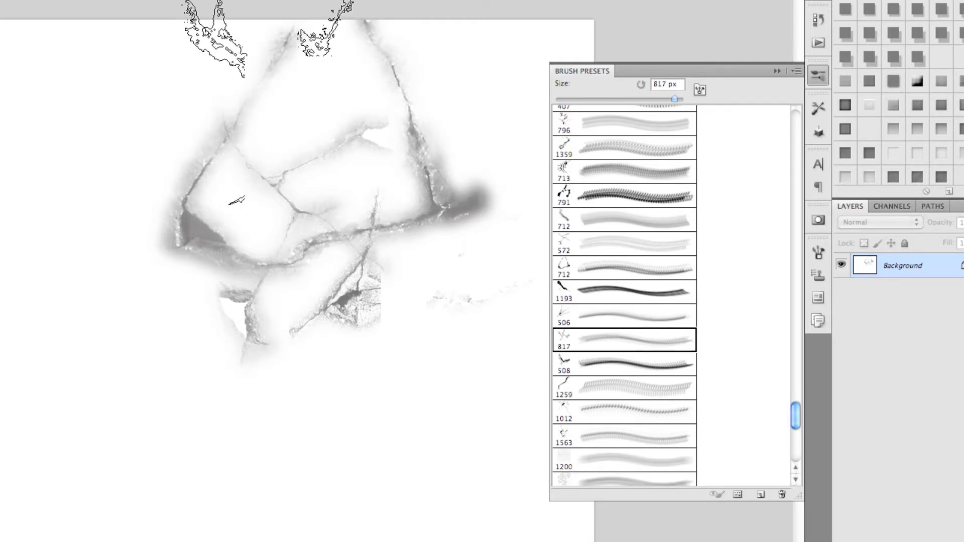
left_click(291, 80)
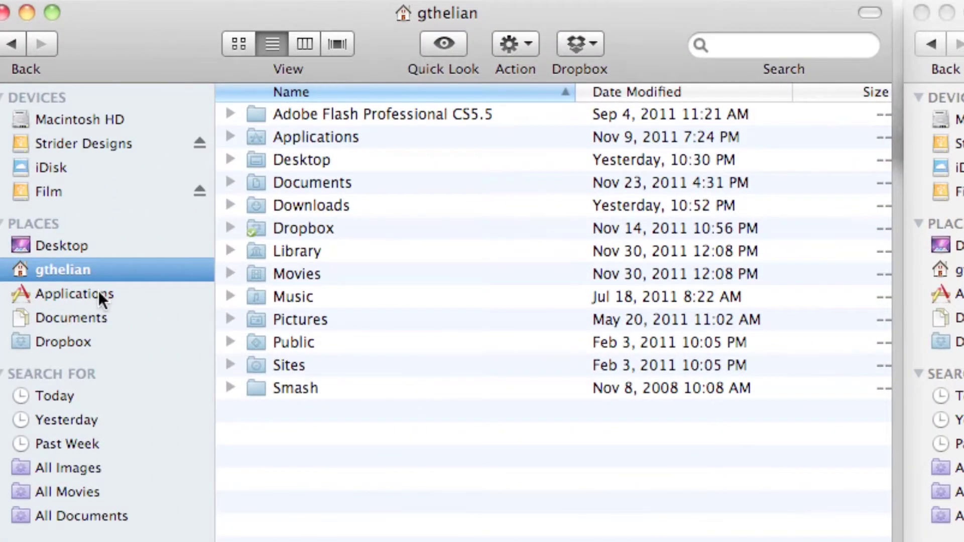
In Finder, go to Applications > Adobe Photoshop CS5 > Presets > Brushes
left_click(91, 294)
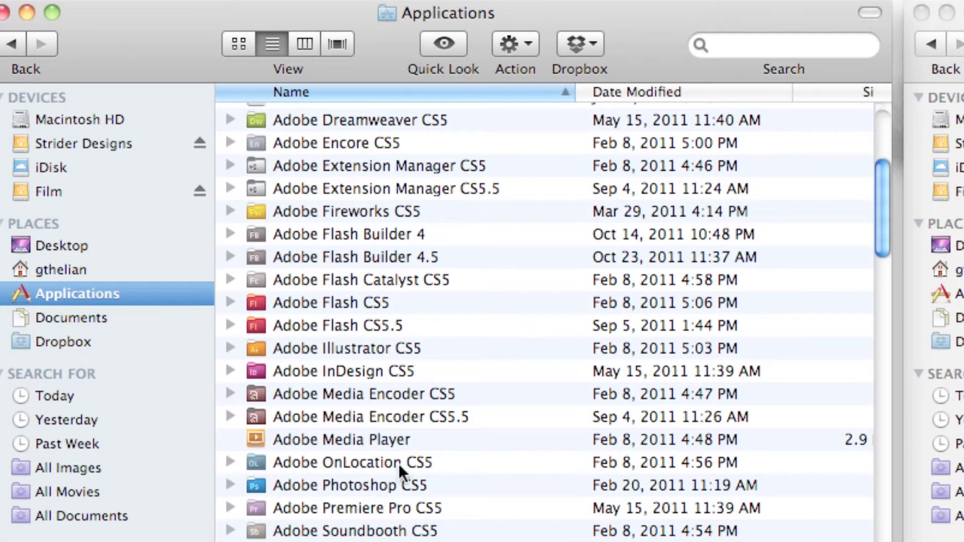
scroll(399, 465, "down", 2)
left_click(515, 439)
double_click(516, 438)
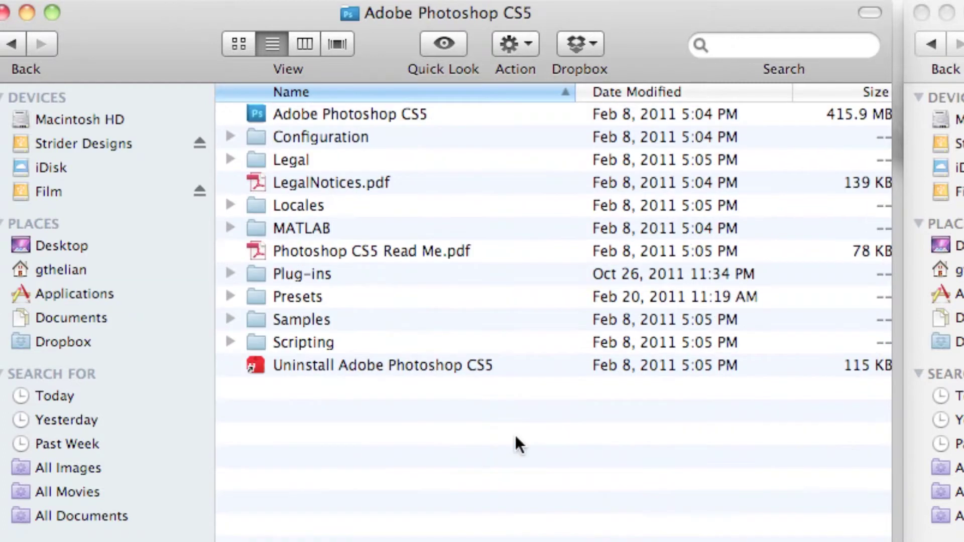
double_click(451, 300)
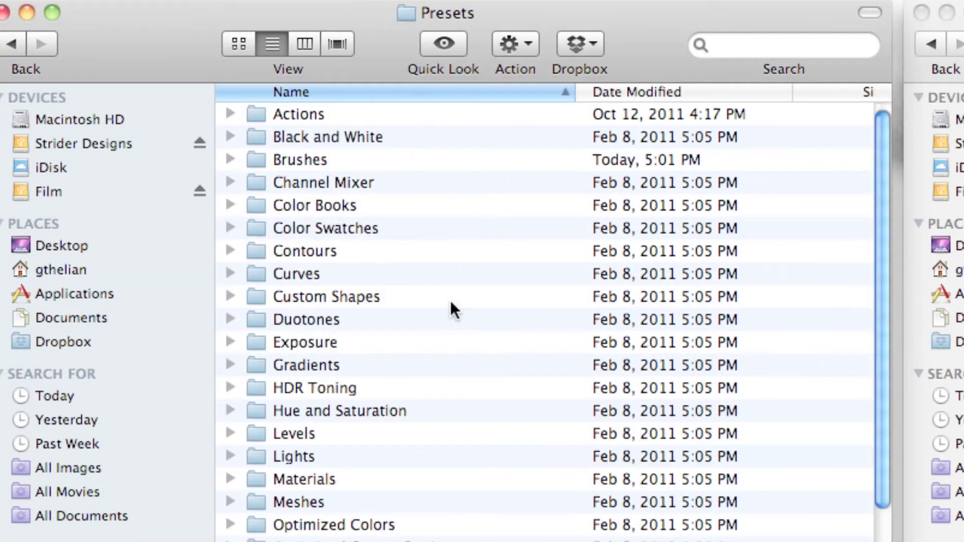
double_click(420, 160)
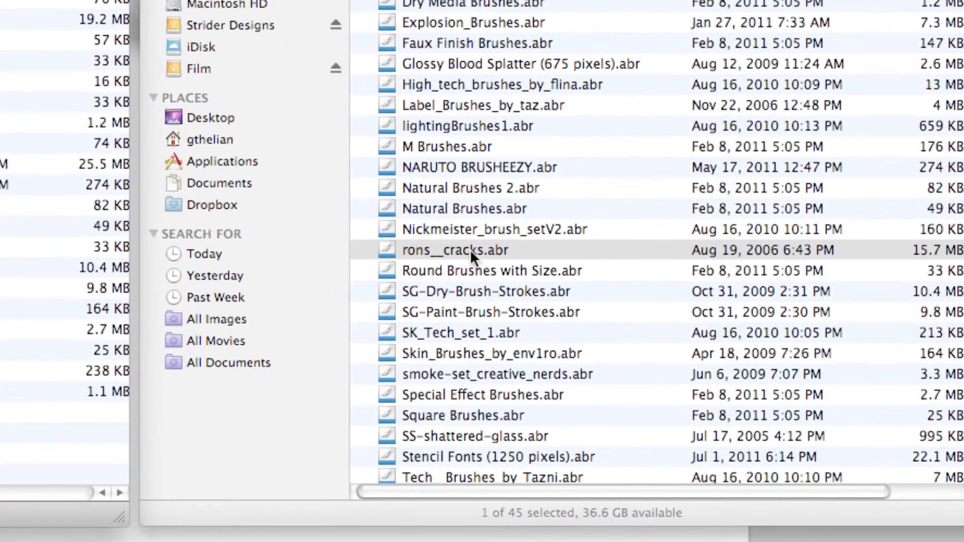
Copy rons__cracks.abr and paste the copy into the Brushes folder
left_click(470, 249)
right_click(478, 254)
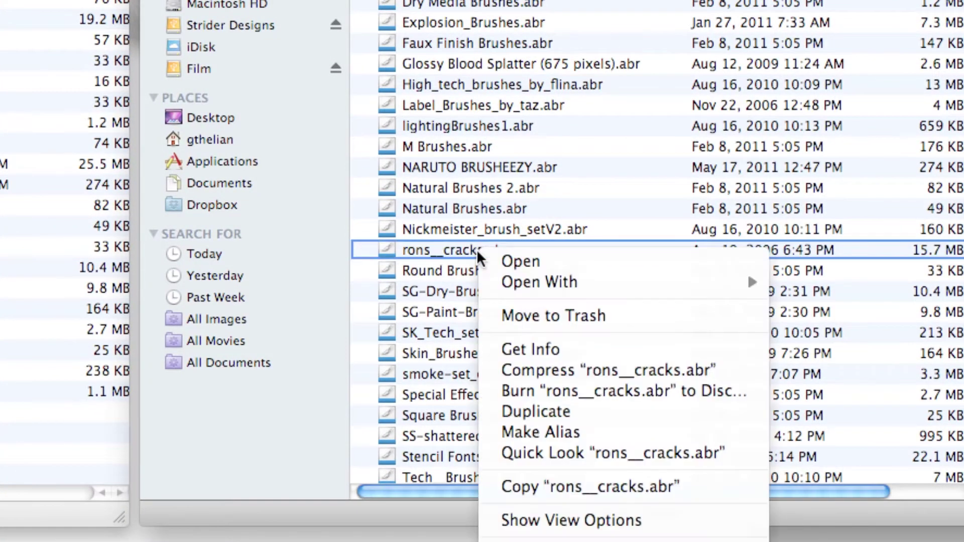
left_click(544, 488)
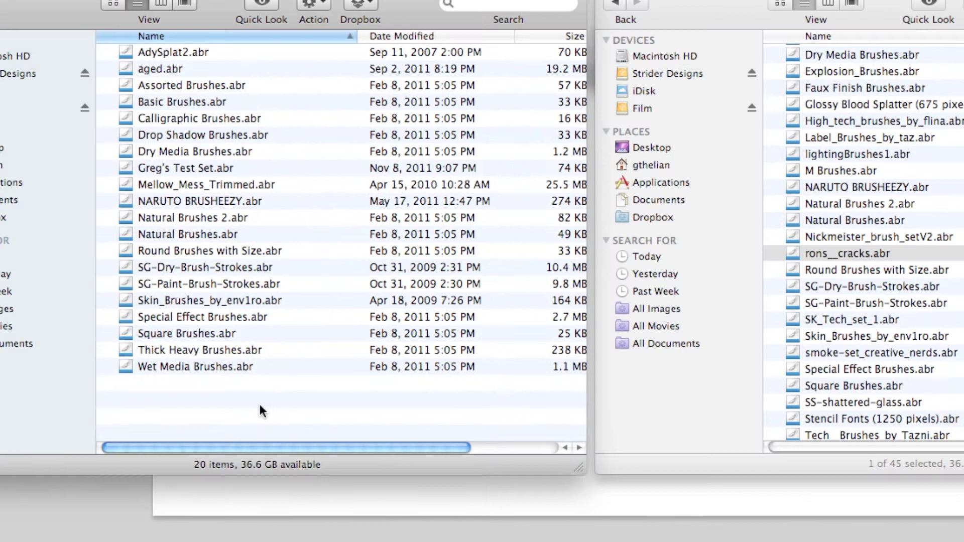
right_click(260, 400)
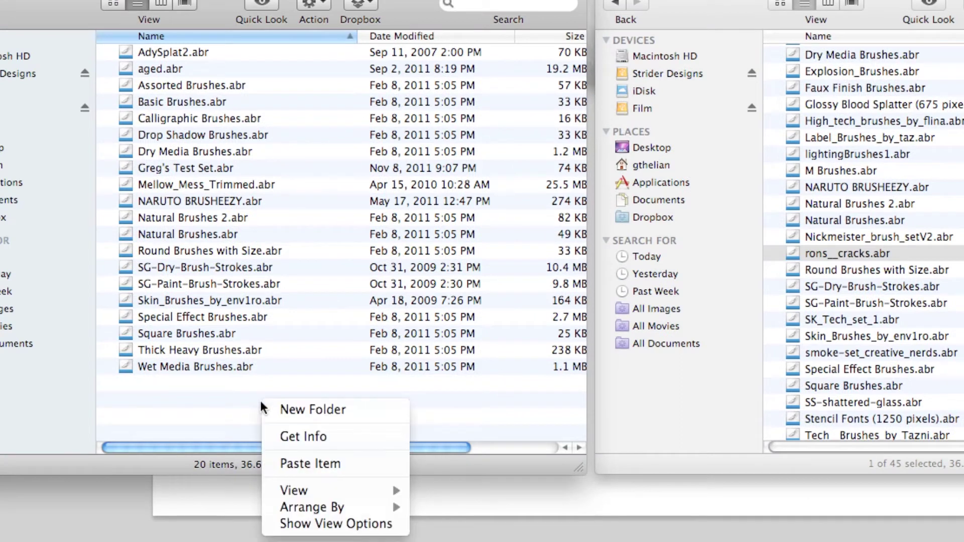
left_click(327, 463)
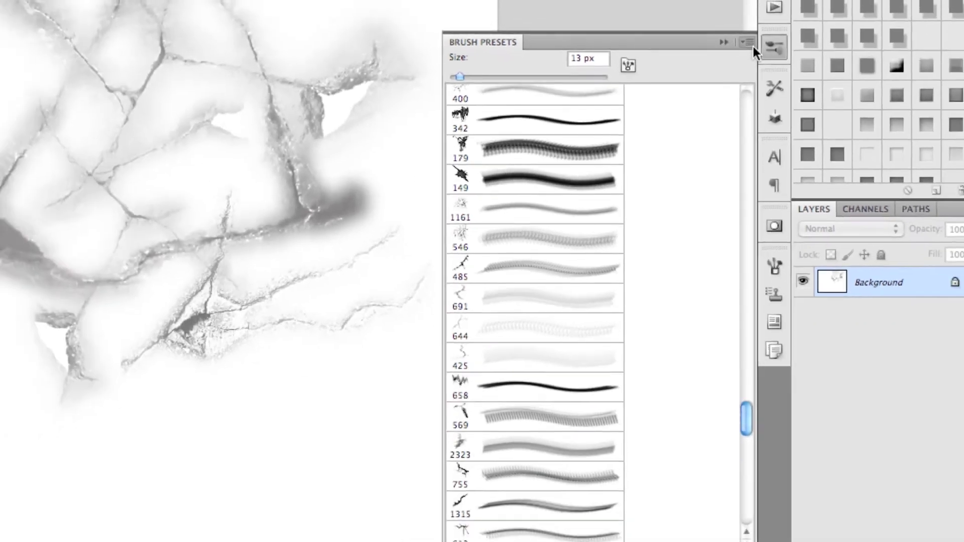
Replace the current brushes with the rons__cracks set from the Brush Presets panel menu
left_click(714, 49)
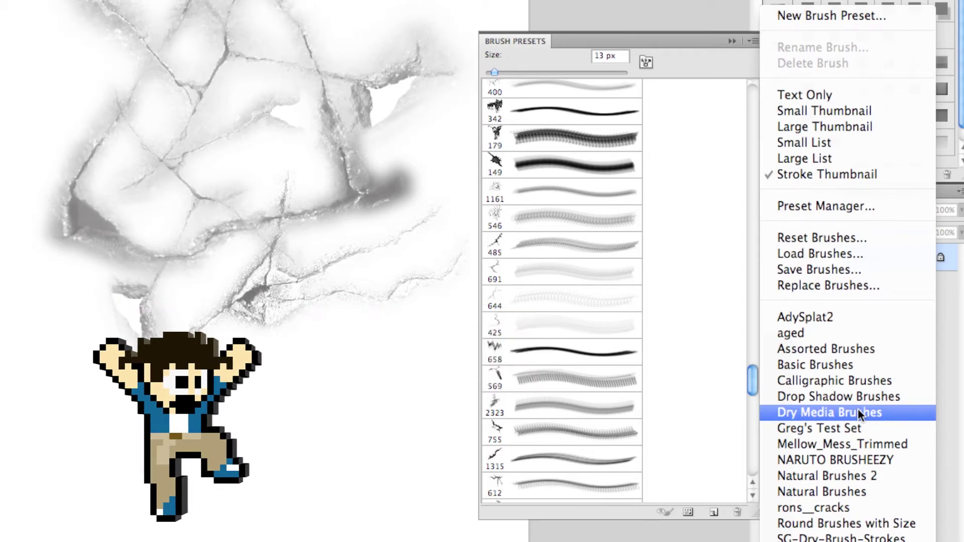
left_click(903, 508)
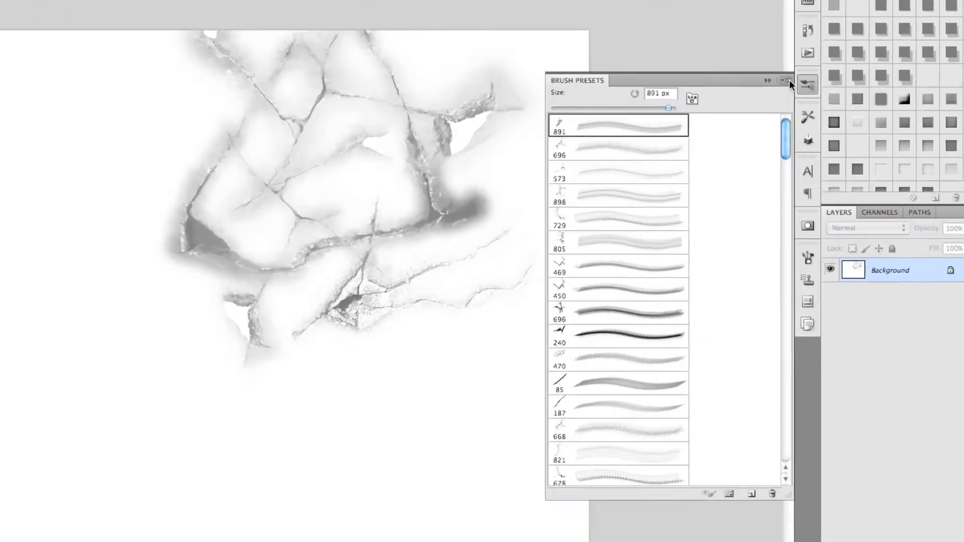
Cycle the brush presets through Text Only, Small Thumbnail, Large Thumbnail and Small List views
left_click(829, 120)
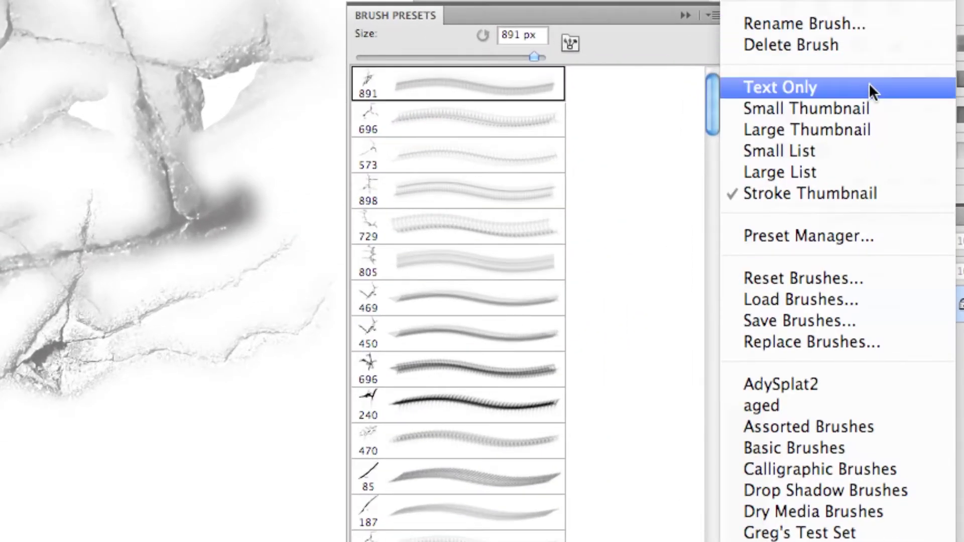
left_click(868, 85)
left_click(708, 14)
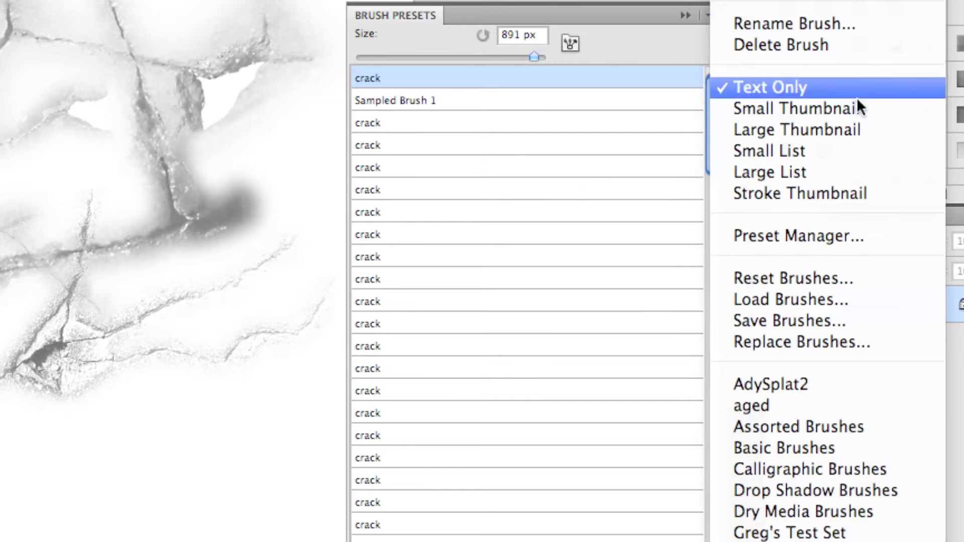
left_click(869, 107)
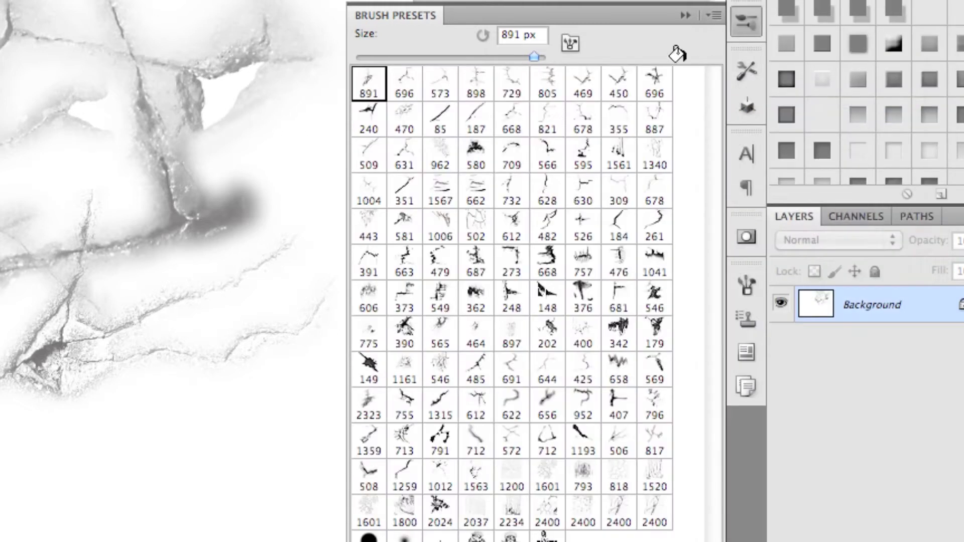
left_click(712, 14)
left_click(818, 128)
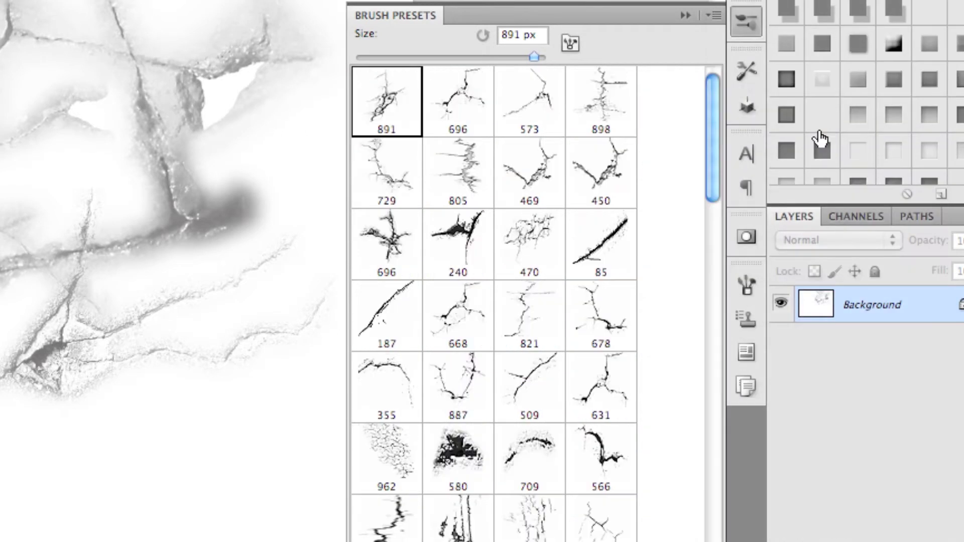
left_click(710, 15)
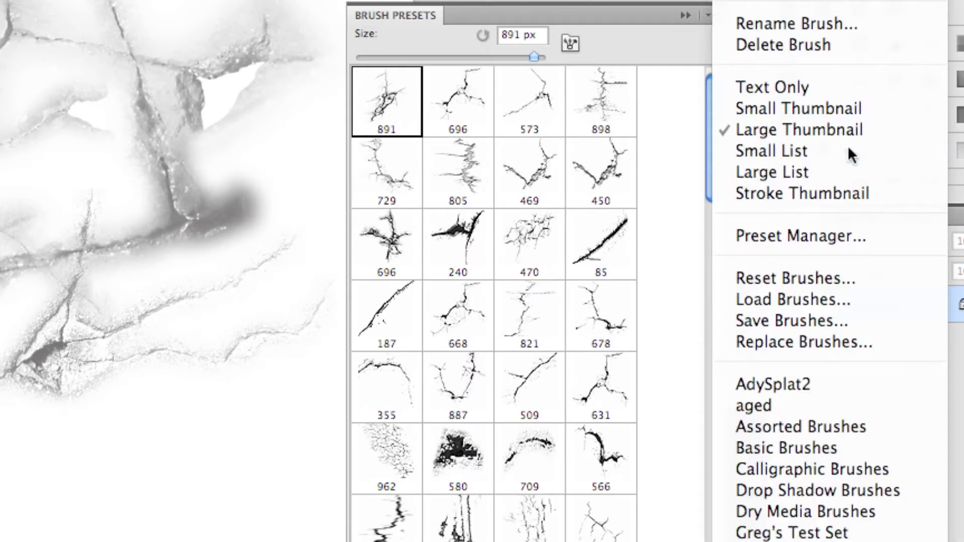
left_click(849, 150)
Try Large List and Stroke Thumbnail, settle on Large Thumbnail, then stamp the Naruto brush below the cracks
left_click(710, 15)
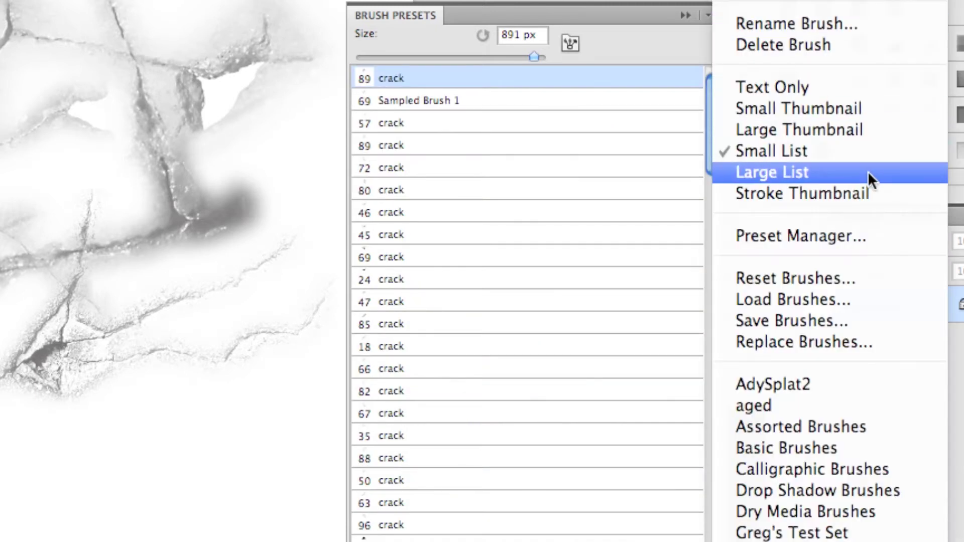
left_click(868, 171)
left_click(709, 20)
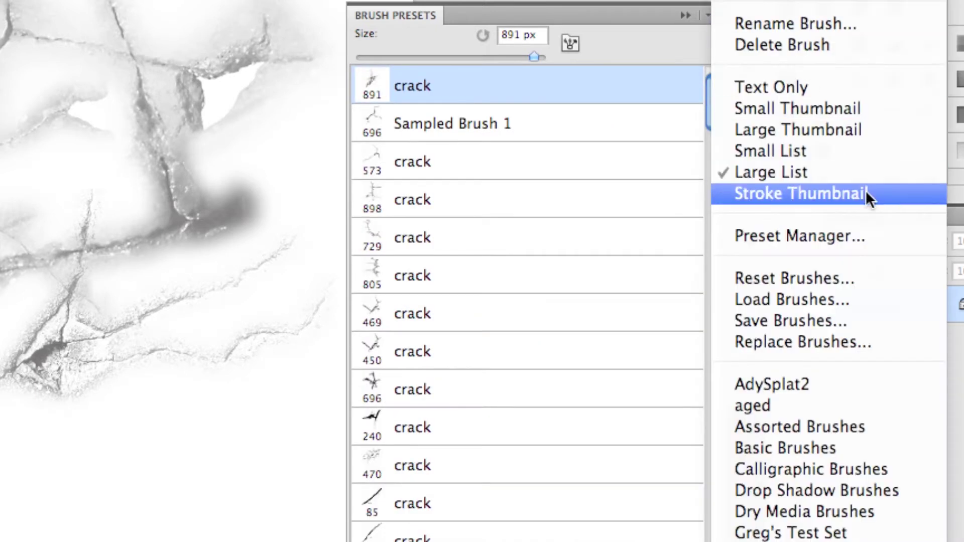
left_click(810, 194)
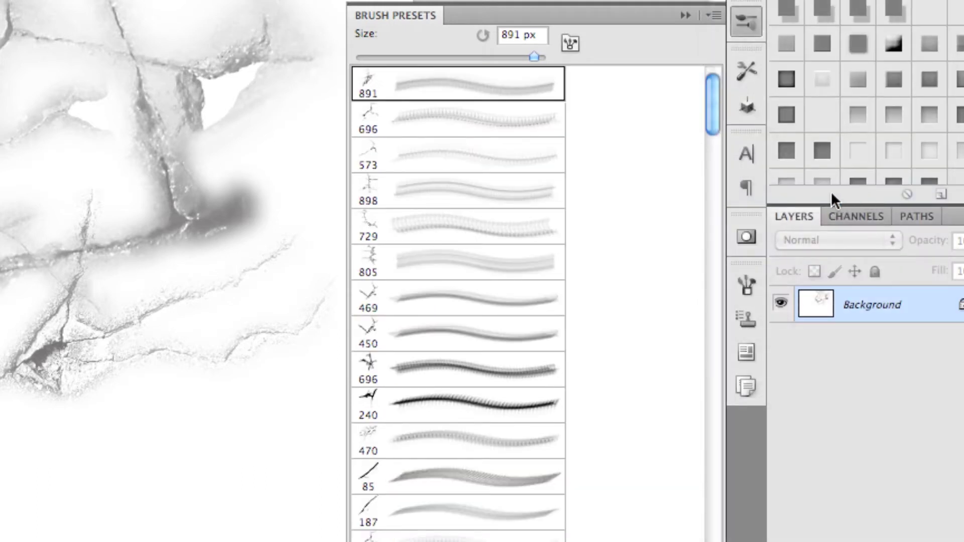
left_click(710, 13)
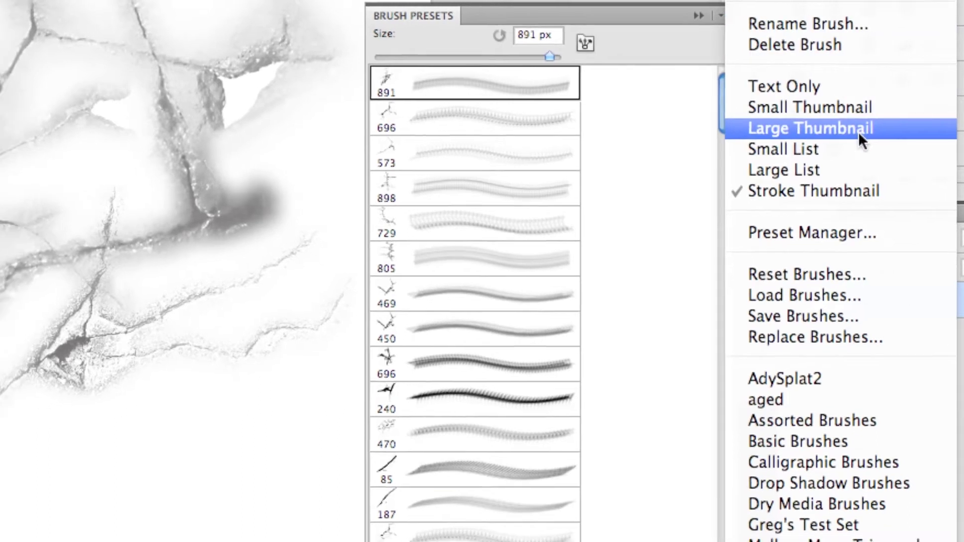
left_click(849, 130)
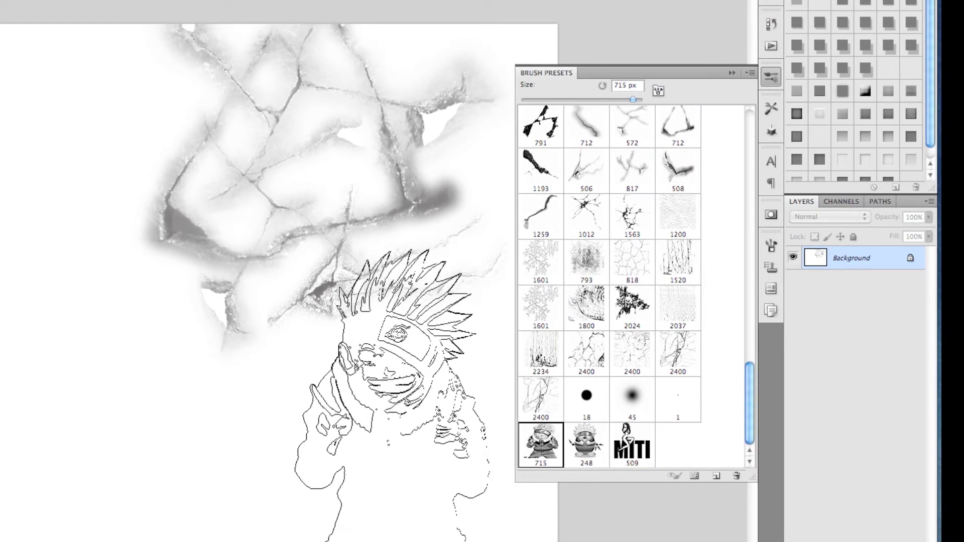
left_click(392, 401)
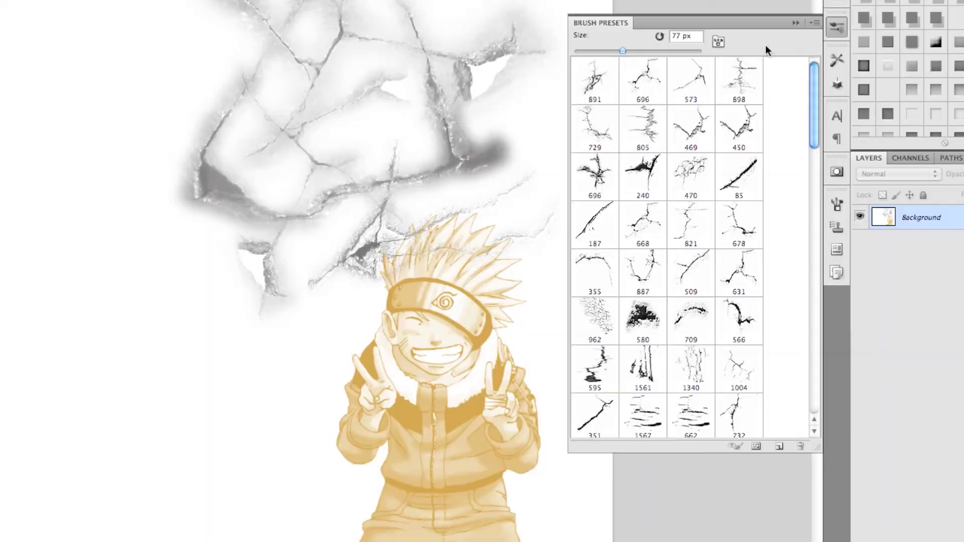
Open the brush Preset Manager in Large Thumbnail view
left_click(814, 23)
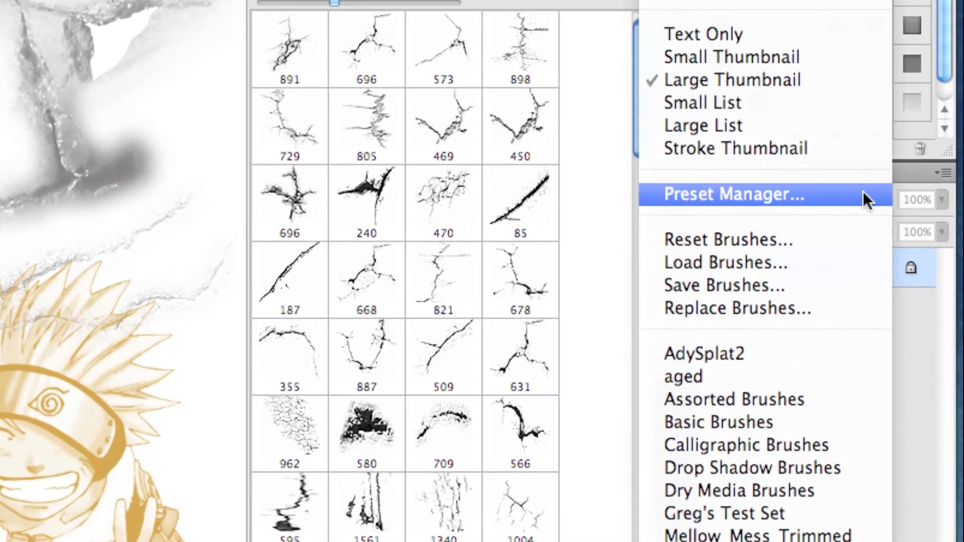
left_click(863, 191)
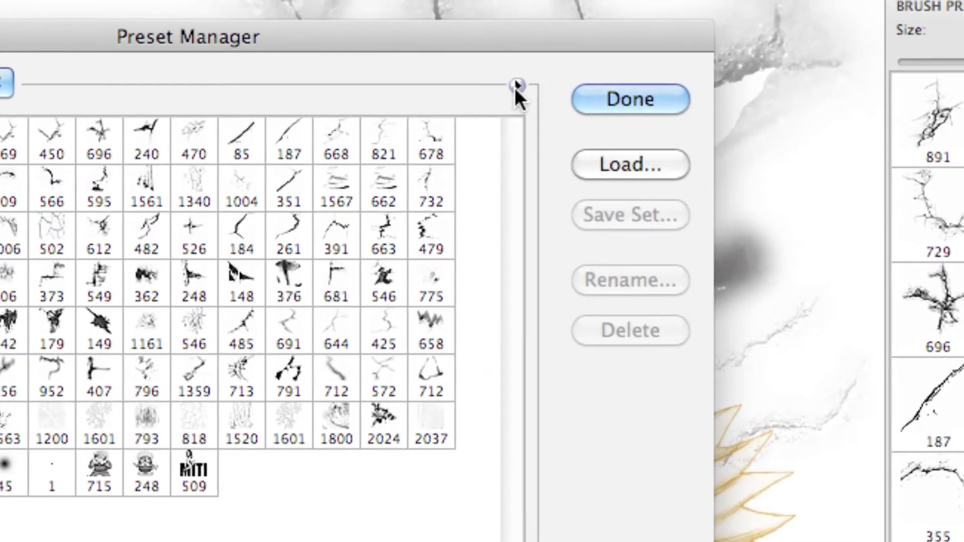
left_click(665, 57)
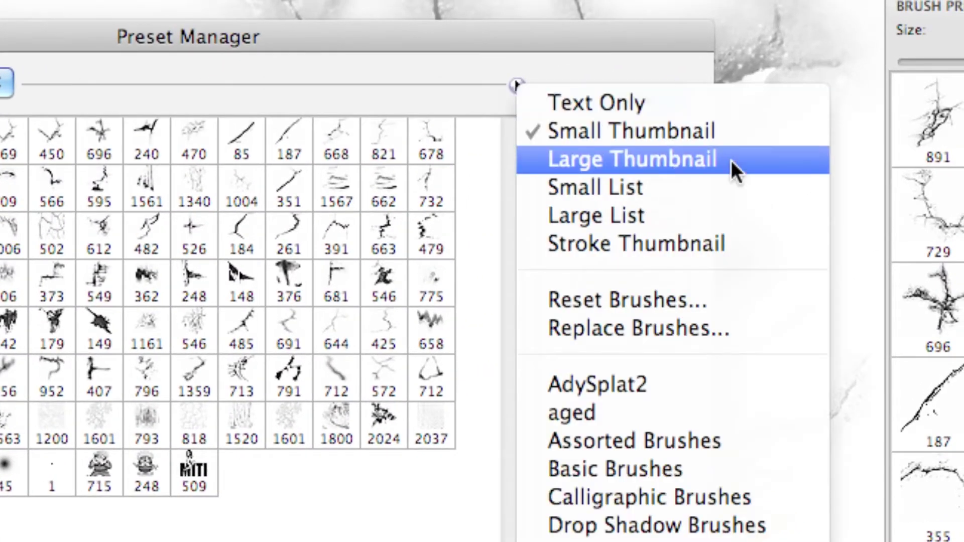
left_click(652, 158)
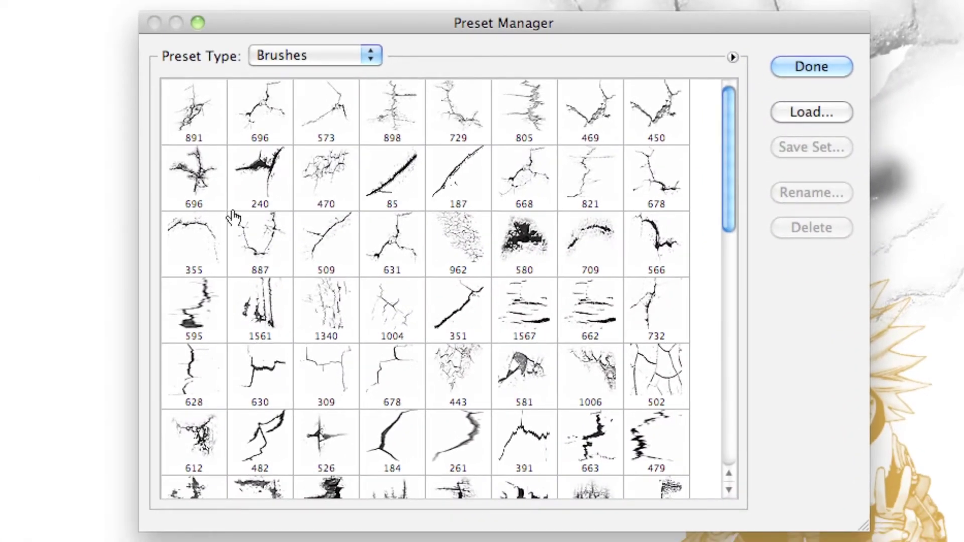
Delete brushes 891, 248, 509, 45, 18 and 1 from the set
left_click(201, 126)
left_click(782, 231)
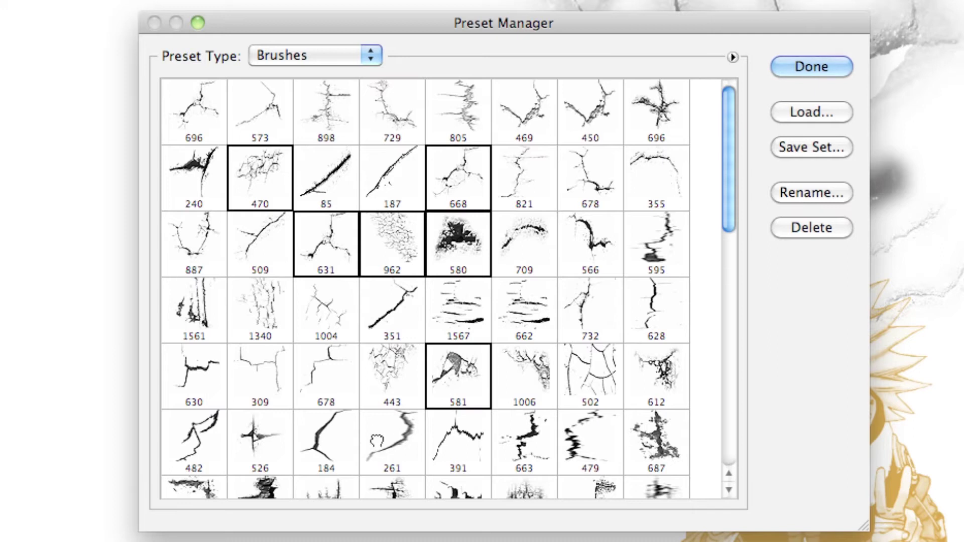
left_click(796, 229)
left_click(600, 334)
left_click(652, 342, "shift")
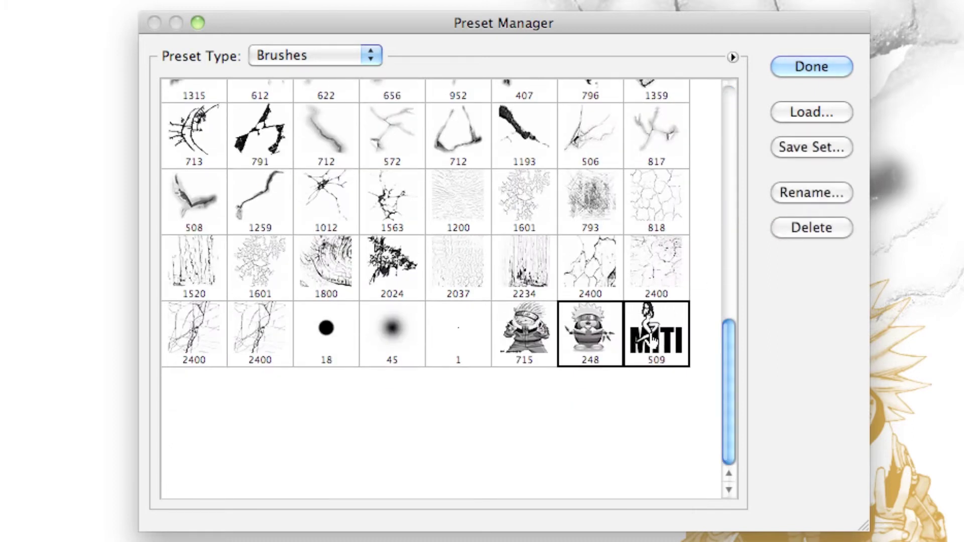
left_click(397, 334, "super")
left_click(326, 333, "super")
left_click(436, 334, "super")
left_click(804, 228)
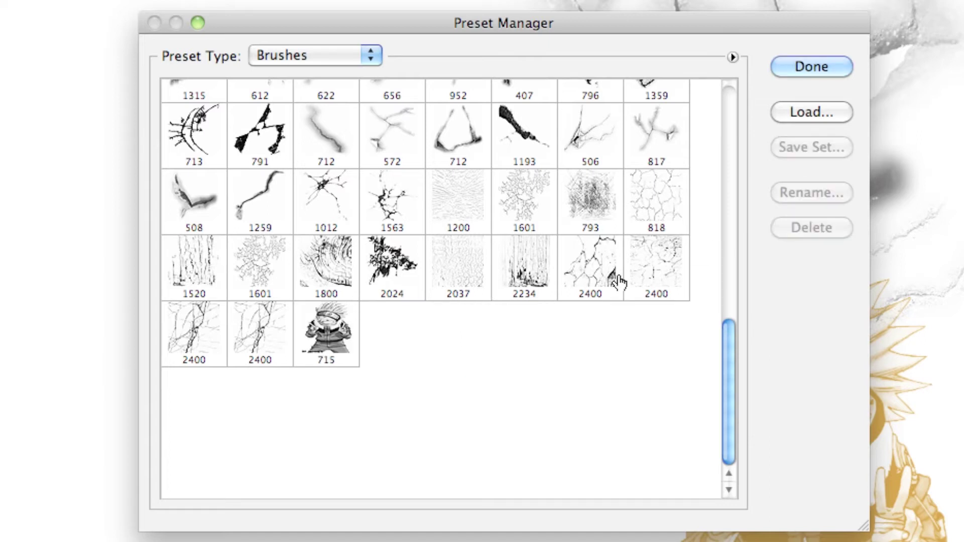
scroll(602, 283, "up", 10)
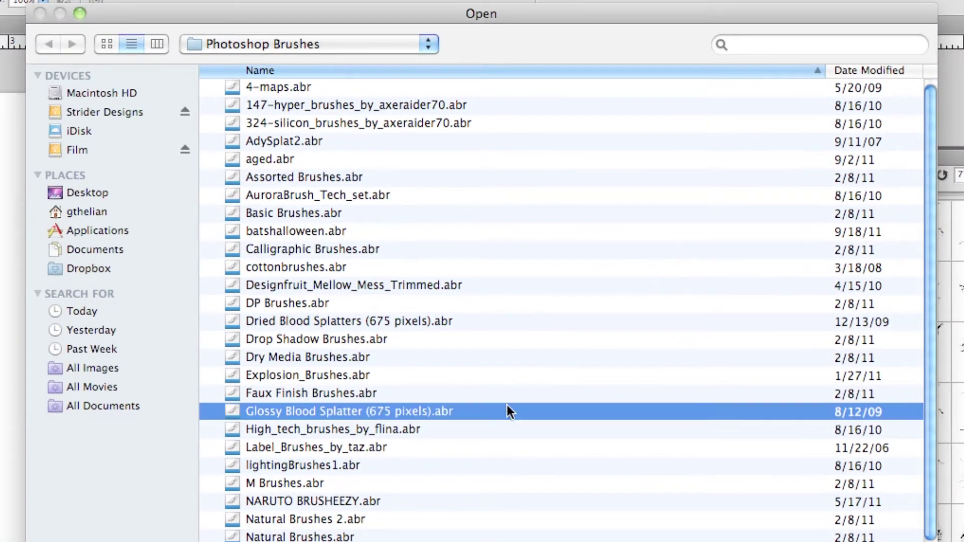
Load Glossy Blood Splatter (675 pixels).abr into the Preset Manager after the crack brushes
double_click(511, 410)
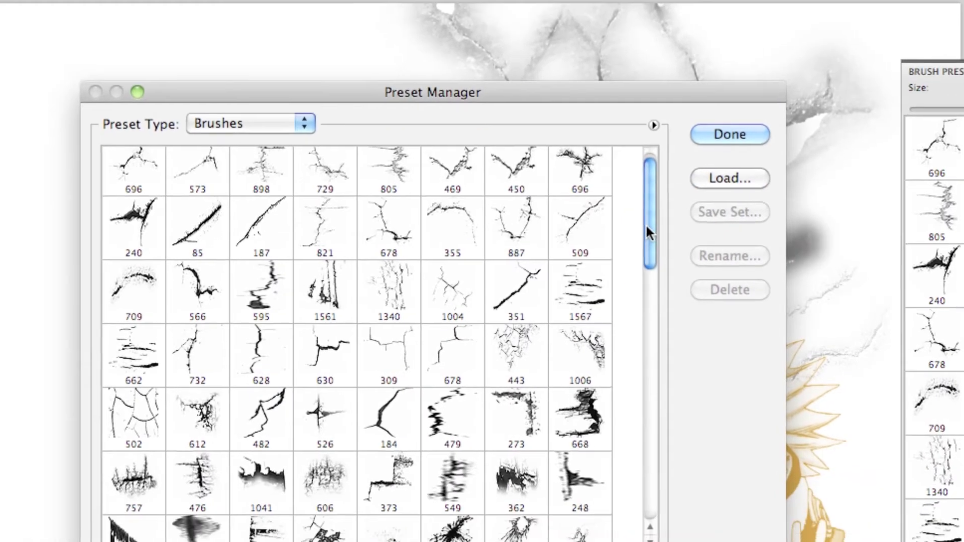
scroll(694, 230, "down", 3)
left_click_drag(694, 229, 682, 423)
Select nine unwanted splatter brushes and delete them
left_click(372, 158)
left_click(427, 280, "super")
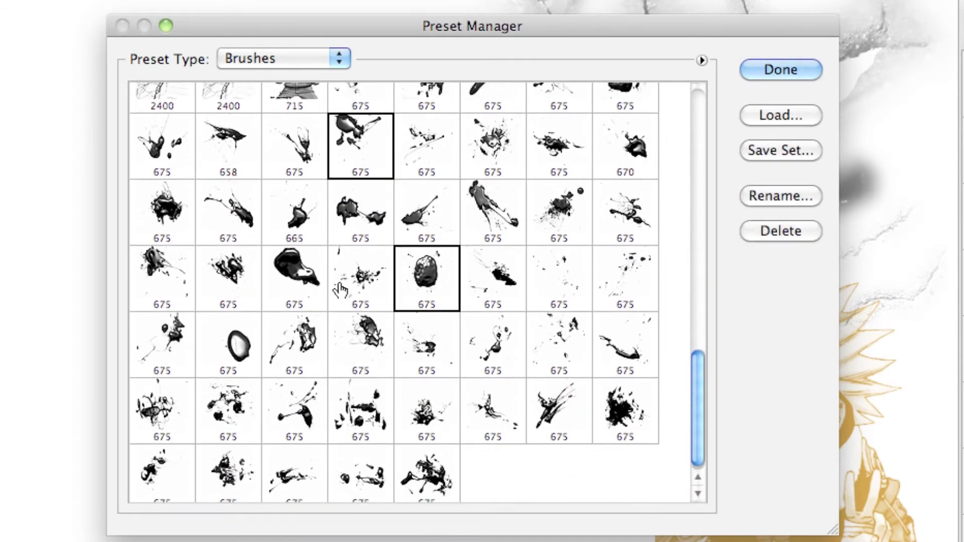
left_click(354, 281, "super")
left_click(269, 281, "super")
left_click(231, 294, "super")
left_click(235, 365, "super")
left_click(234, 394, "super")
left_click(292, 466, "super")
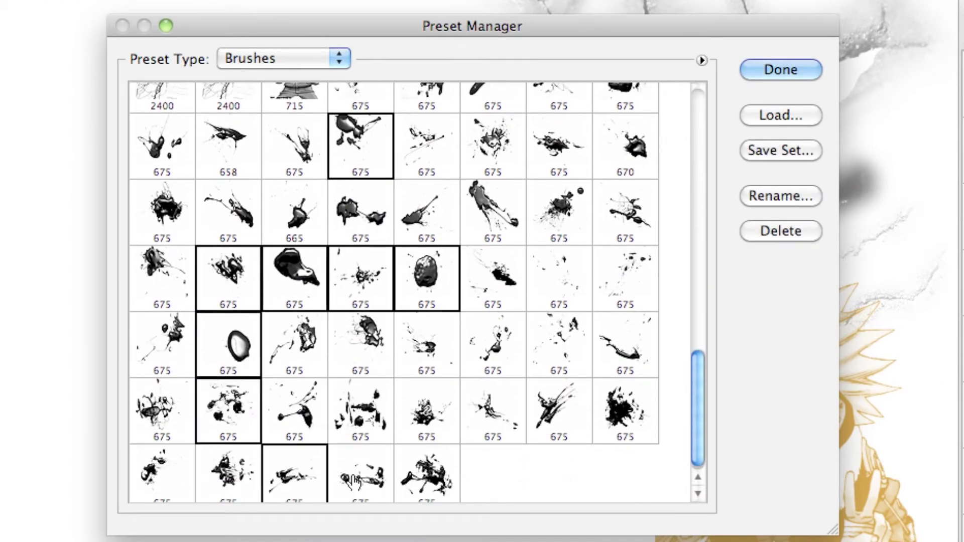
left_click(354, 482, "super")
left_click(773, 230)
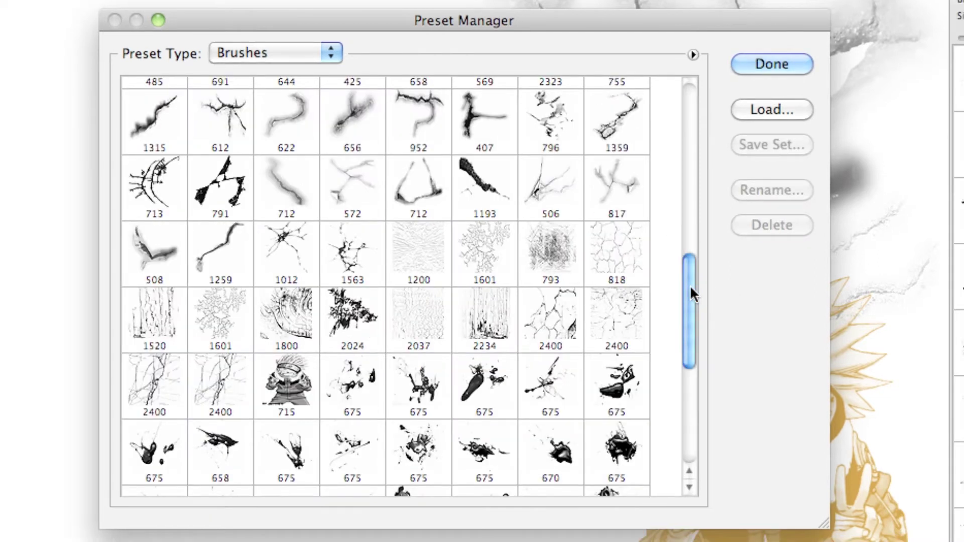
Select all brushes from 696 through the last splatter and save them as set 'My Bloody Cracks'
mouse_move(690, 285)
left_mouse_down()
mouse_move(698, 119)
mouse_move(679, 114)
left_mouse_up()
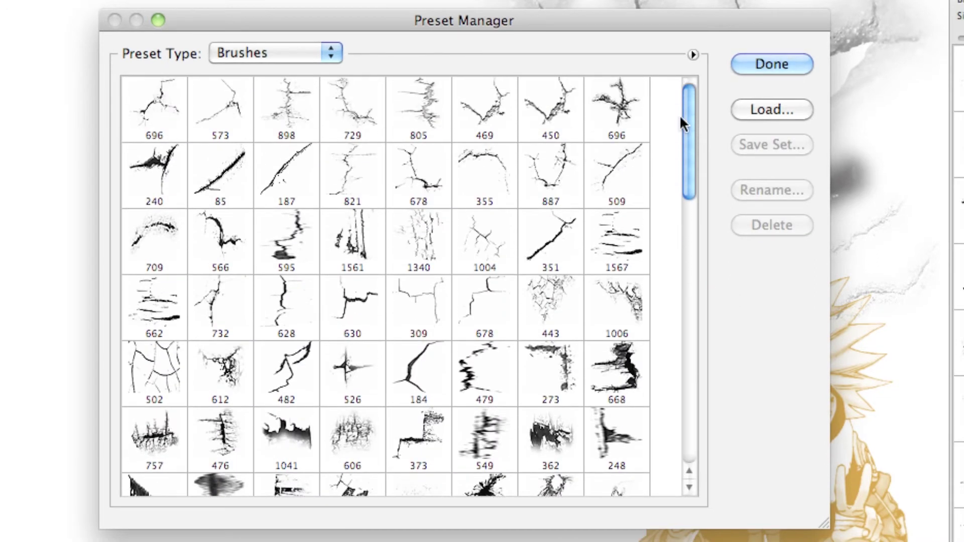
left_click(161, 109)
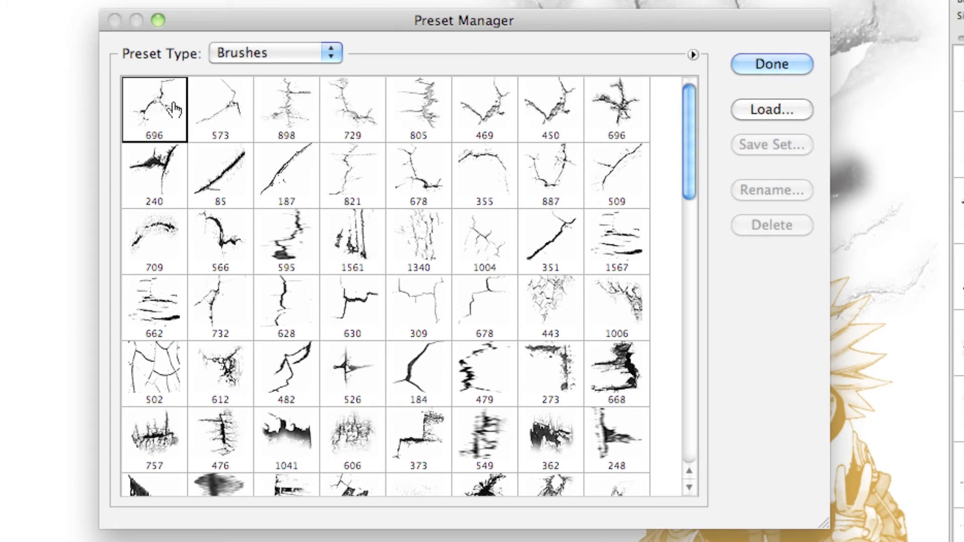
mouse_move(685, 173)
left_mouse_down()
mouse_move(689, 408)
mouse_move(674, 458)
left_mouse_up()
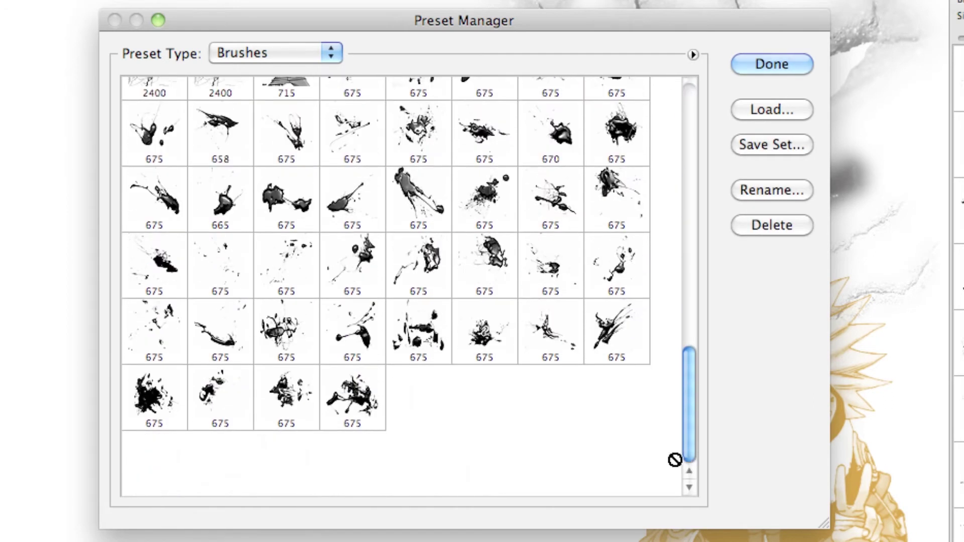
left_click(375, 400, "shift")
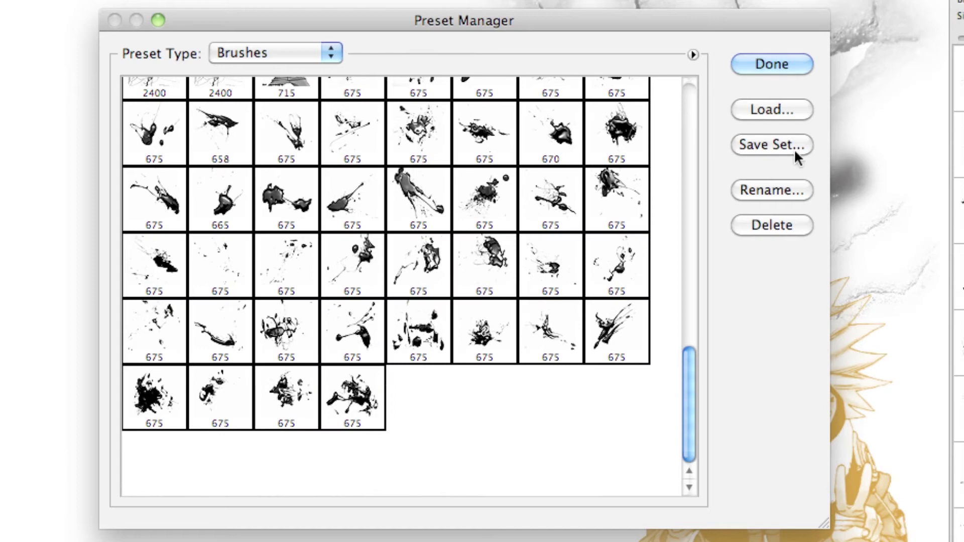
left_click(771, 145)
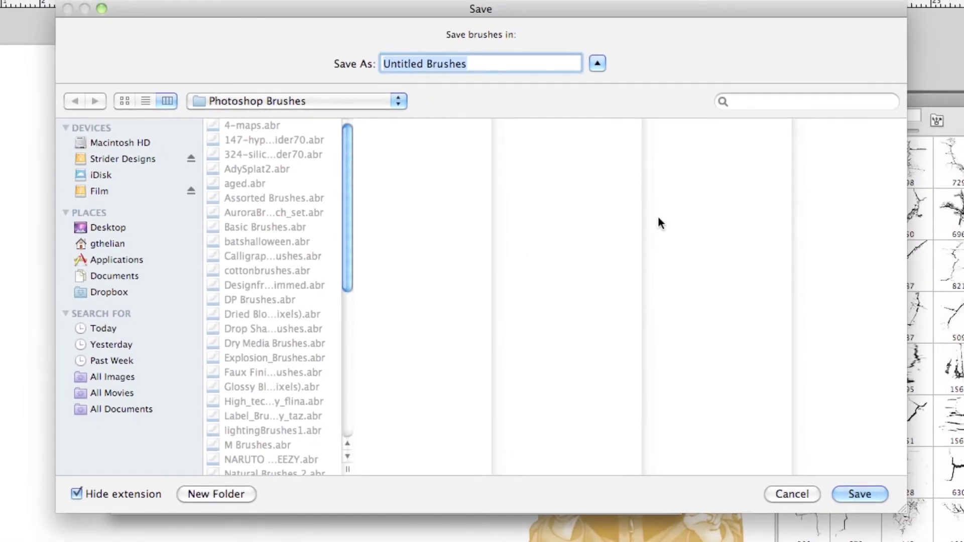
type("My")
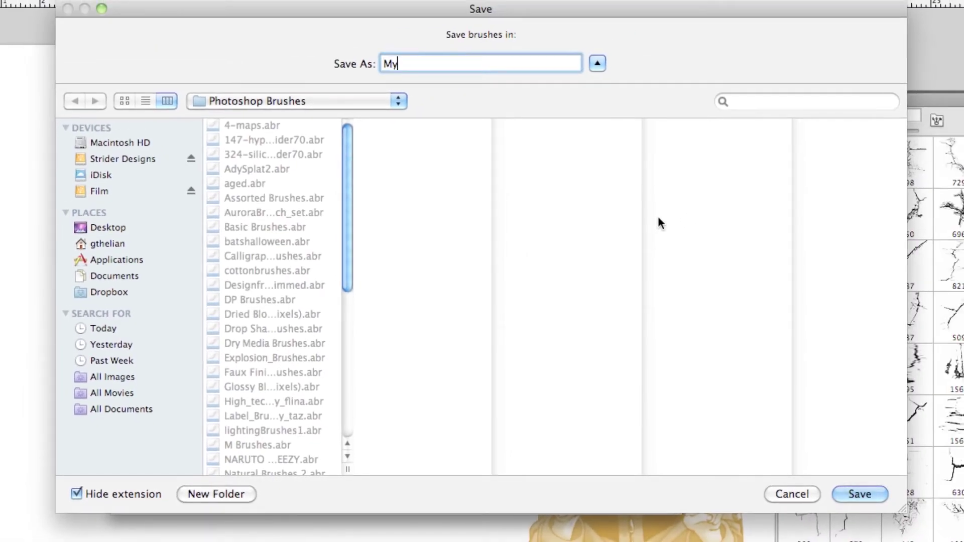
type(" Bloody Cracks")
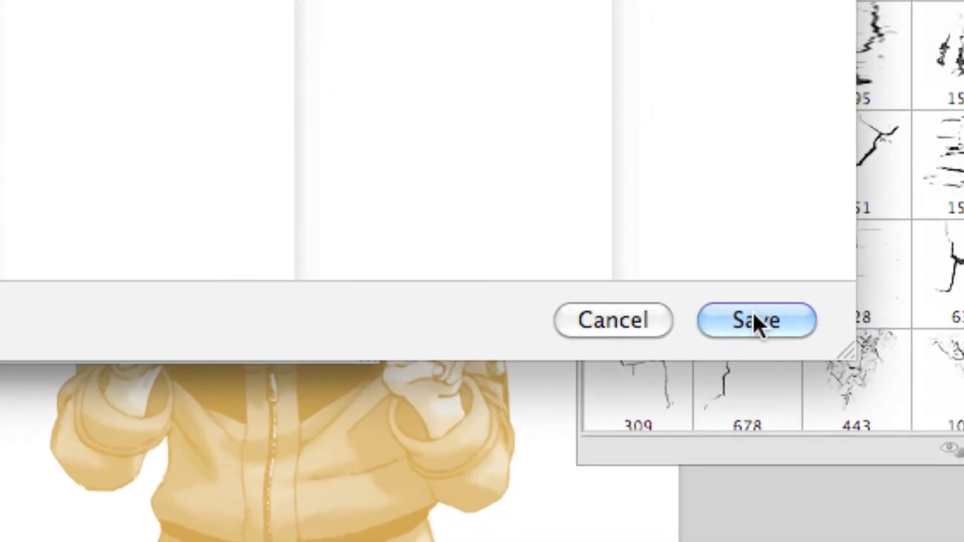
left_click(753, 314)
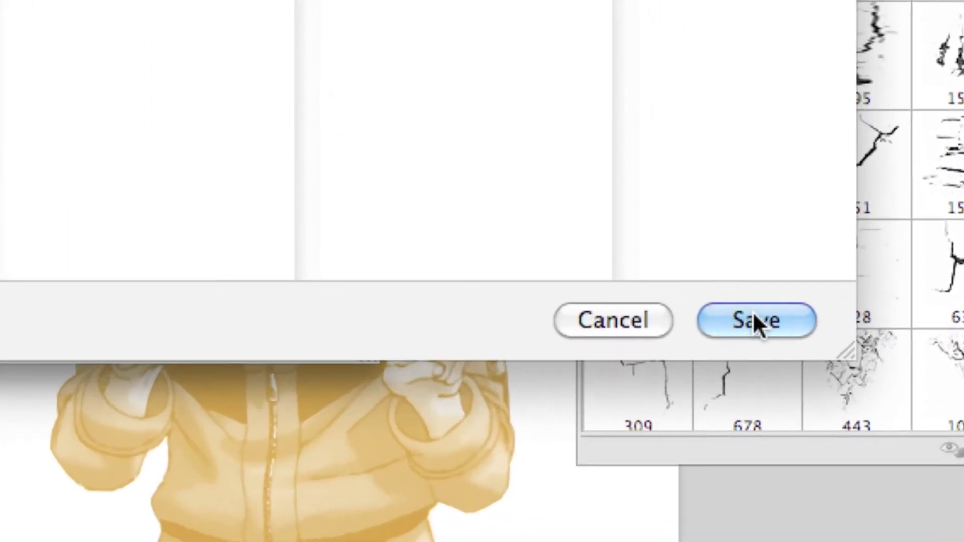